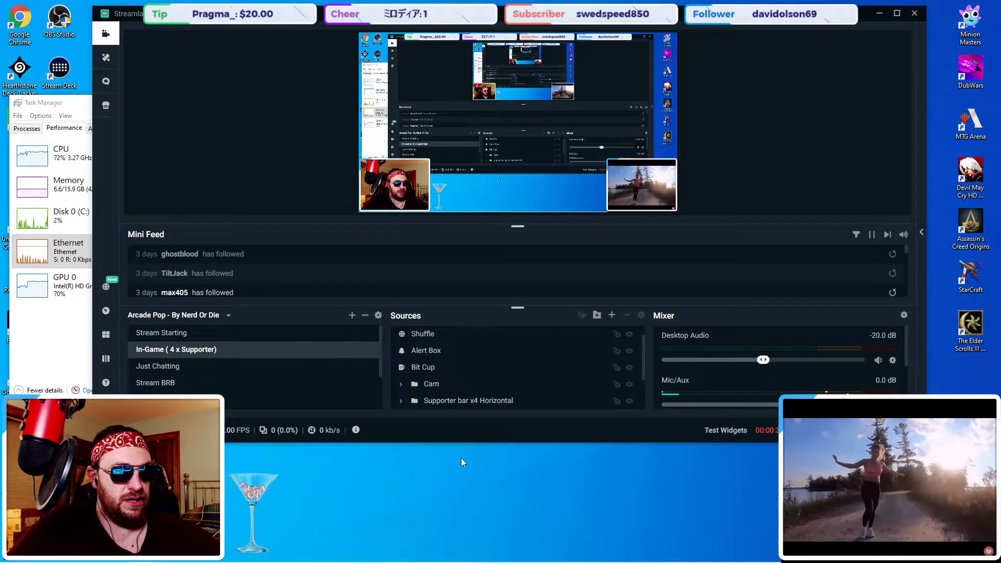
Interact with the Shuffle source's YouTube player: unmute it and check its playback settings.
right_click(576, 334)
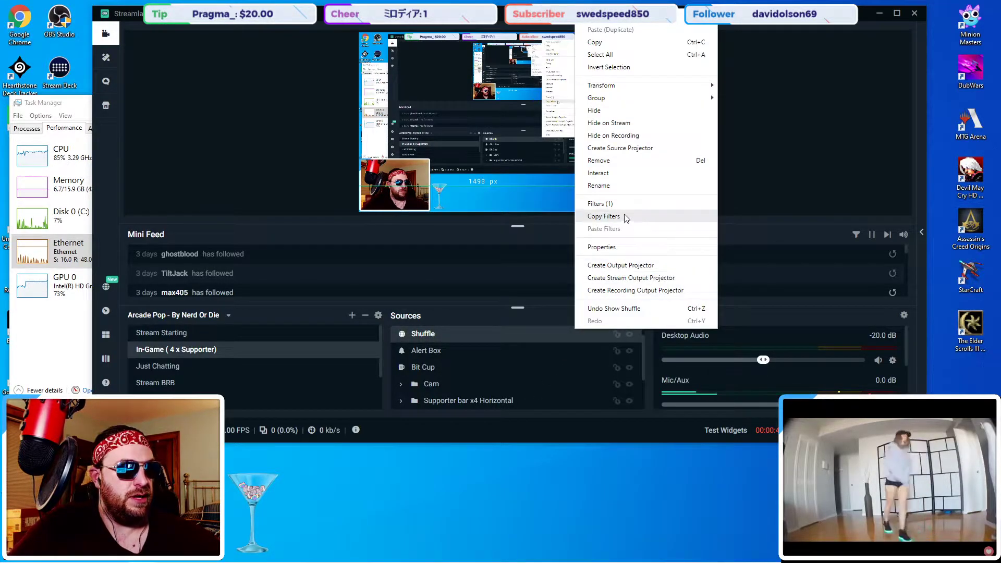
click(628, 173)
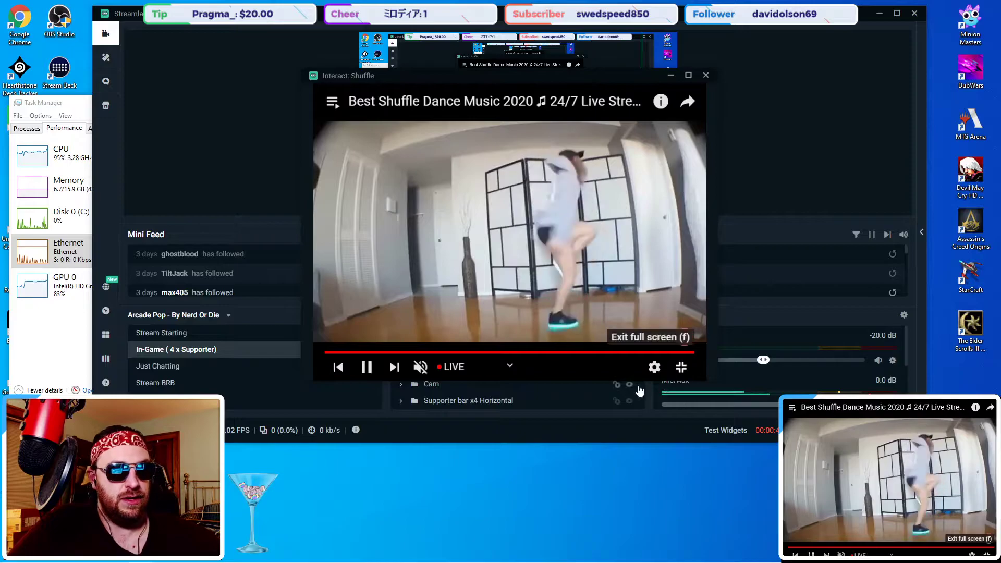
key(Up)
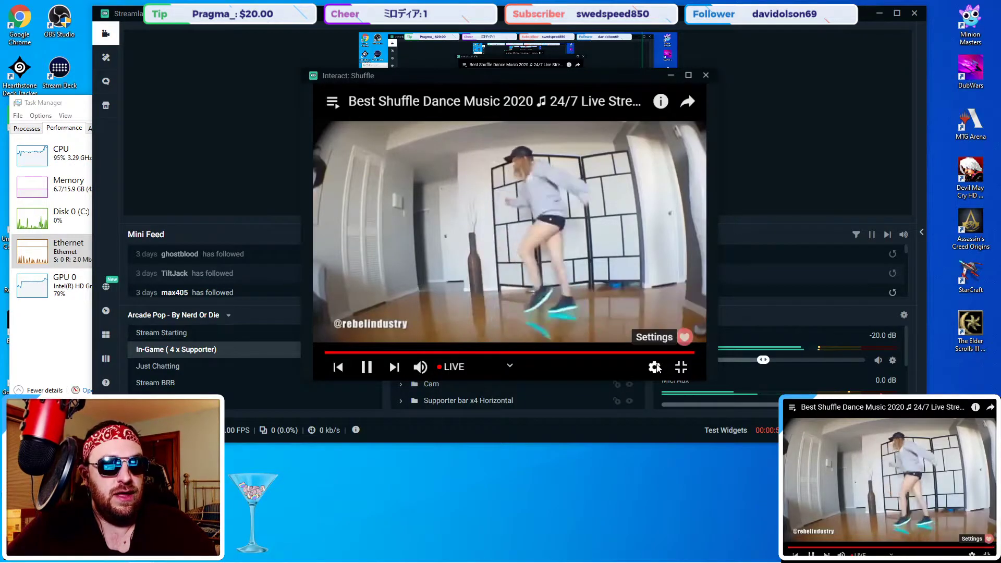
click(655, 367)
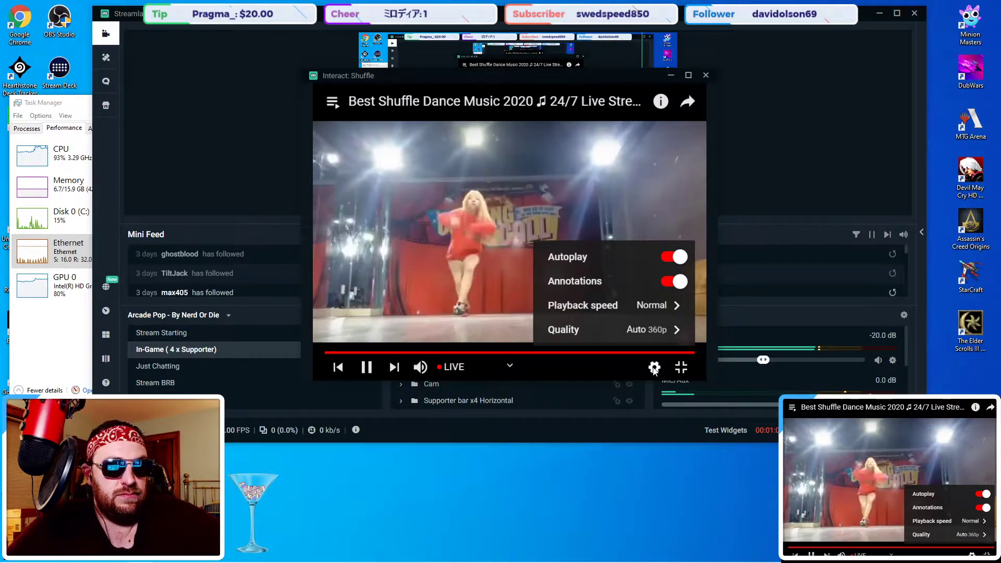
click(653, 368)
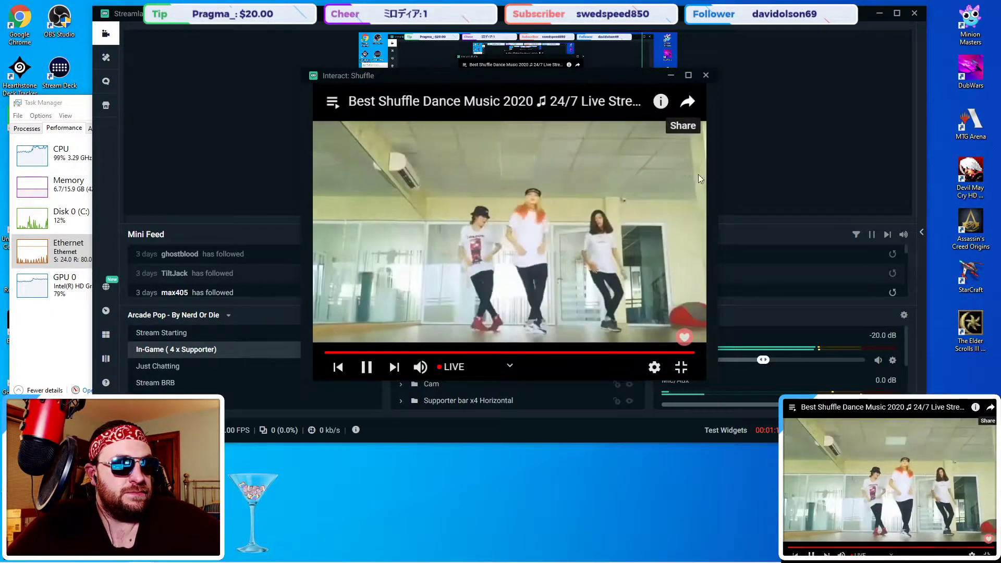
click(705, 76)
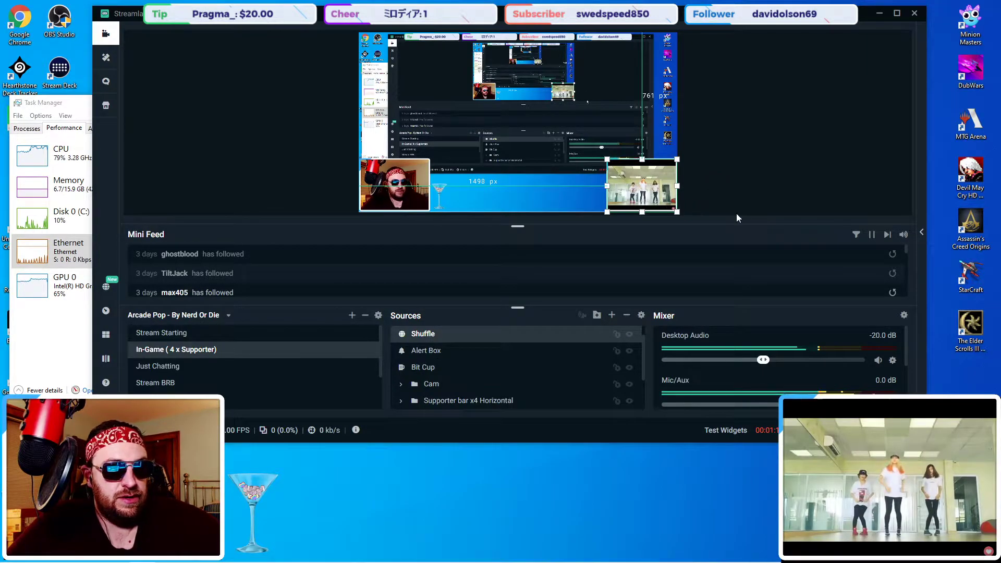
right_click(530, 335)
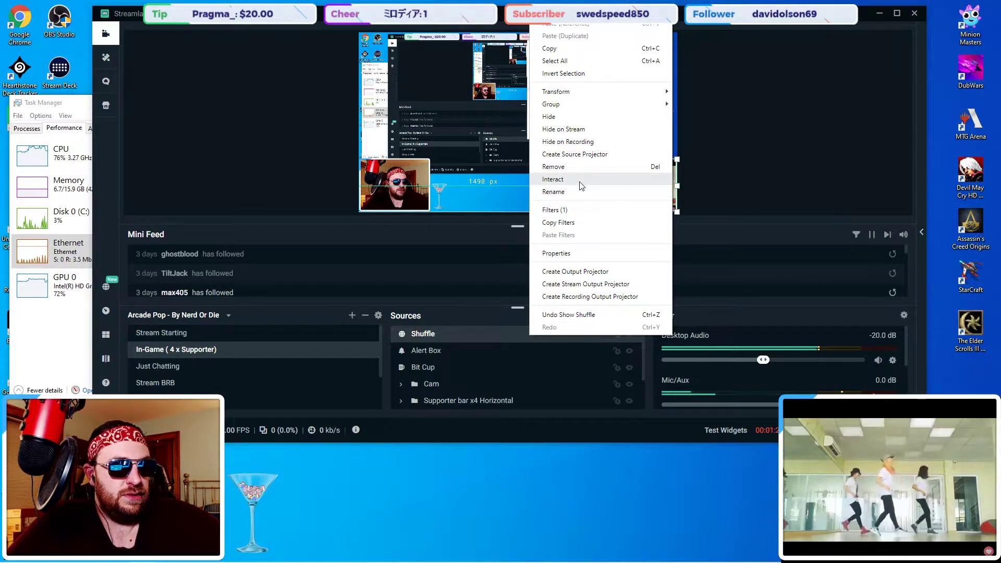
click(552, 178)
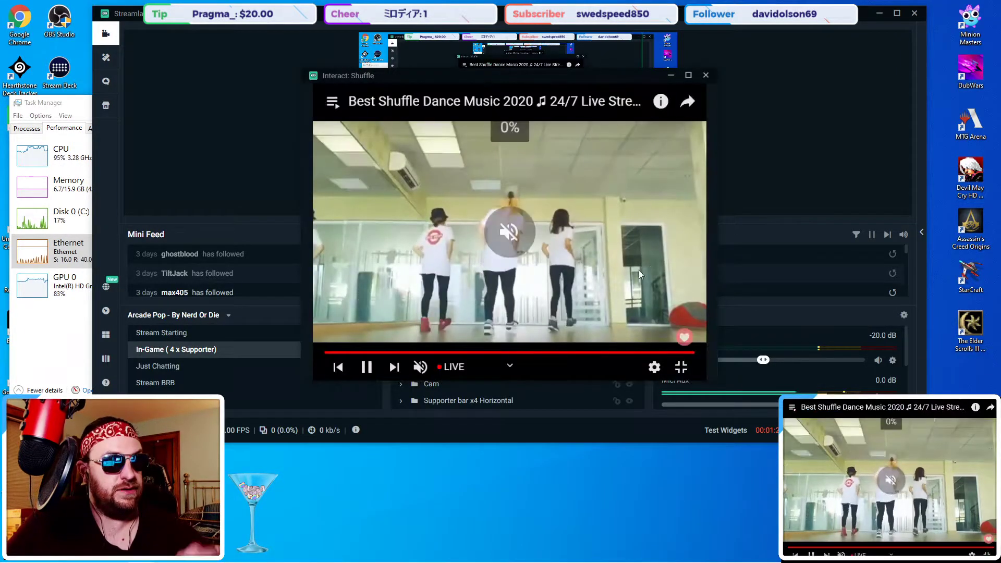
click(706, 76)
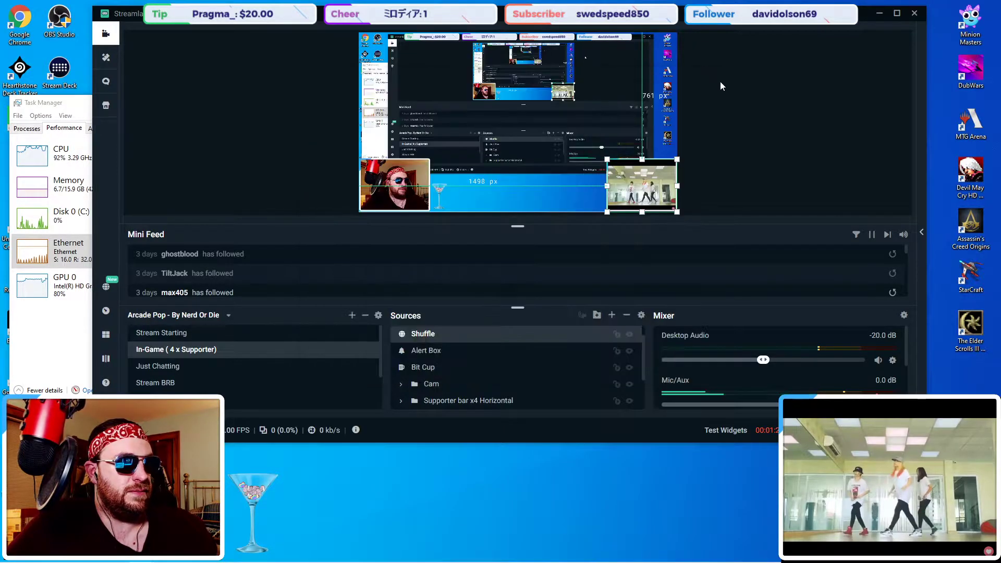
Review the Advanced page of the Streamlabs settings, then return to the editor.
click(106, 406)
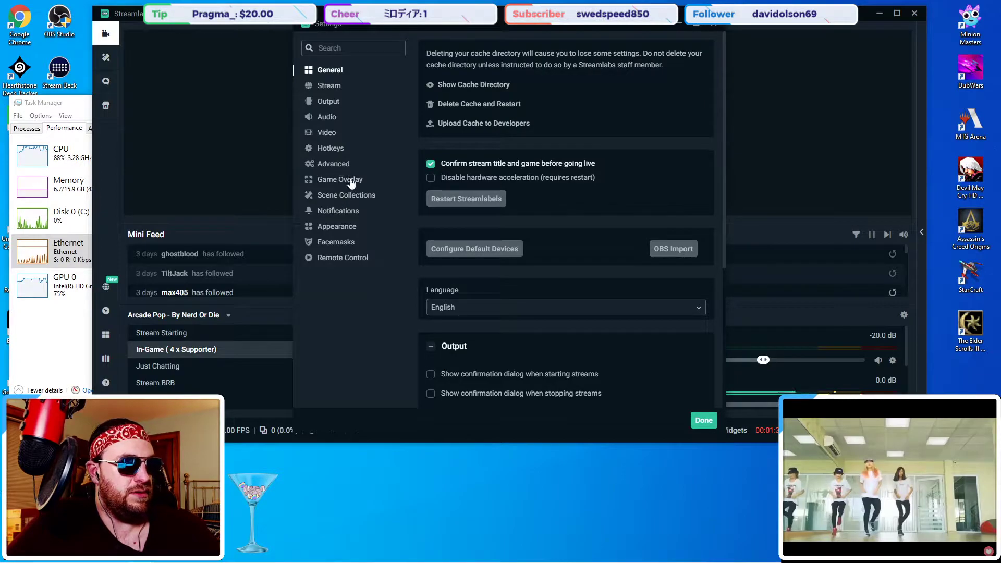
click(333, 164)
scroll(449, 259, down, 10)
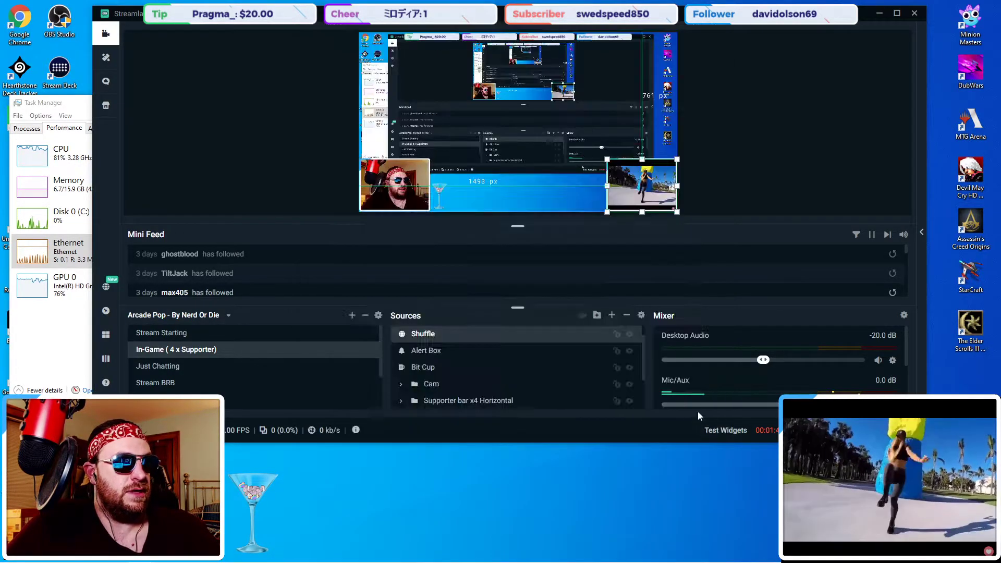
click(701, 420)
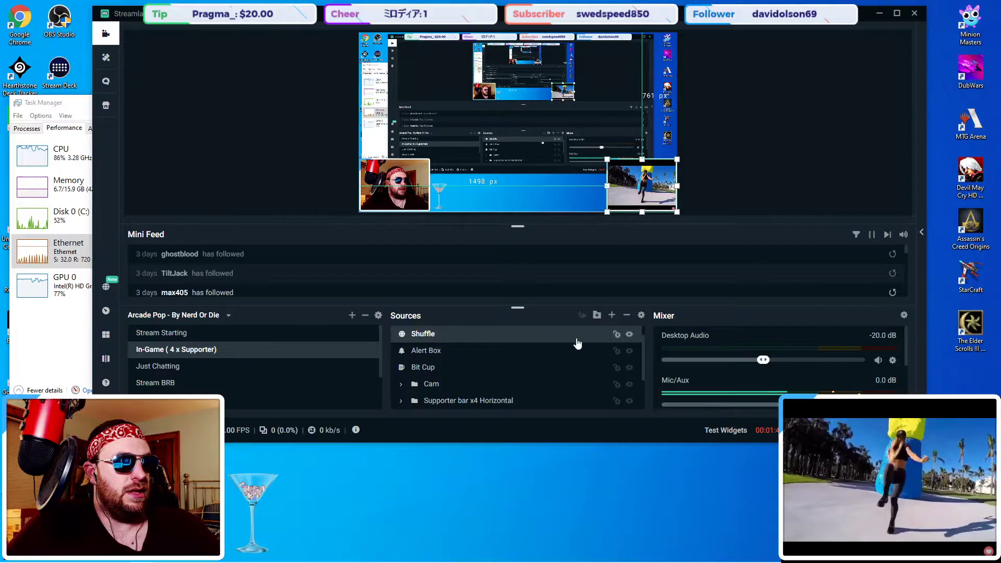
Hide the Shuffle source and add a new Browser Source named 'BROKEN!'.
click(629, 337)
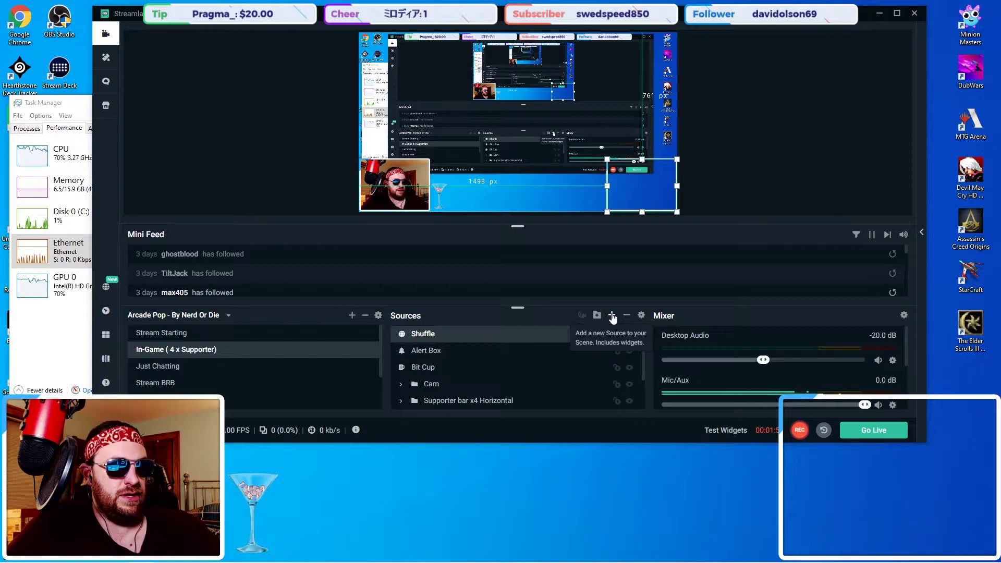
click(612, 316)
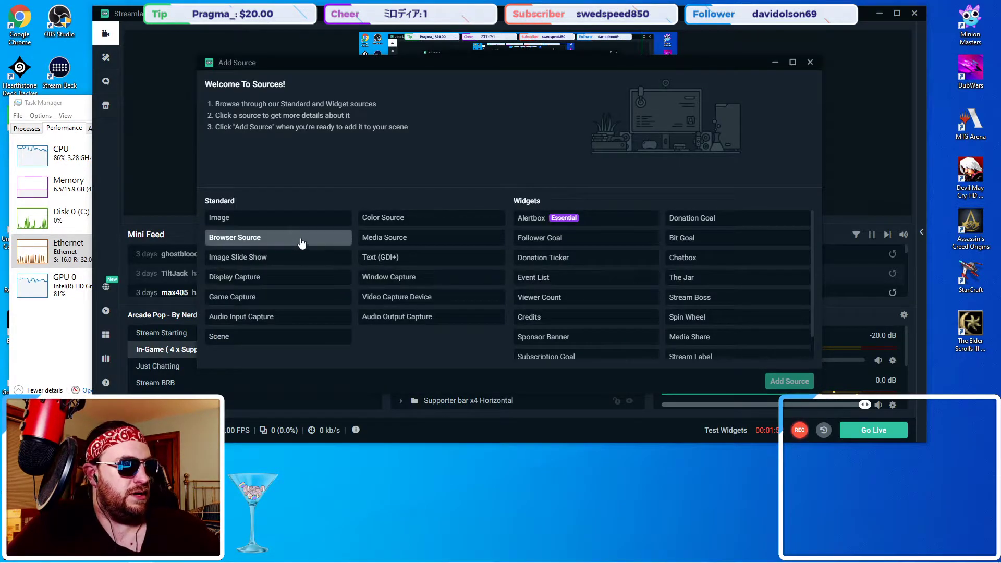
click(323, 238)
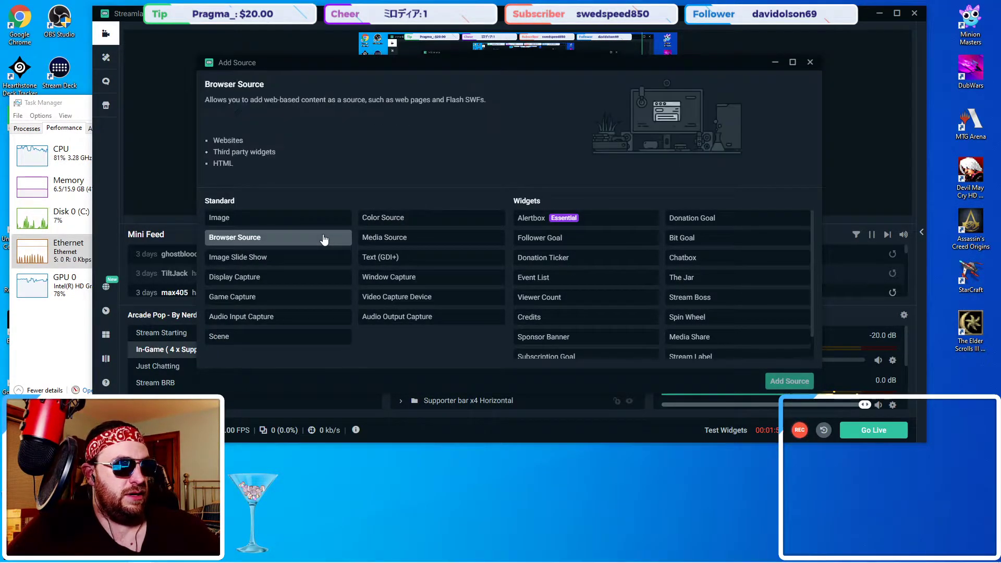
click(774, 382)
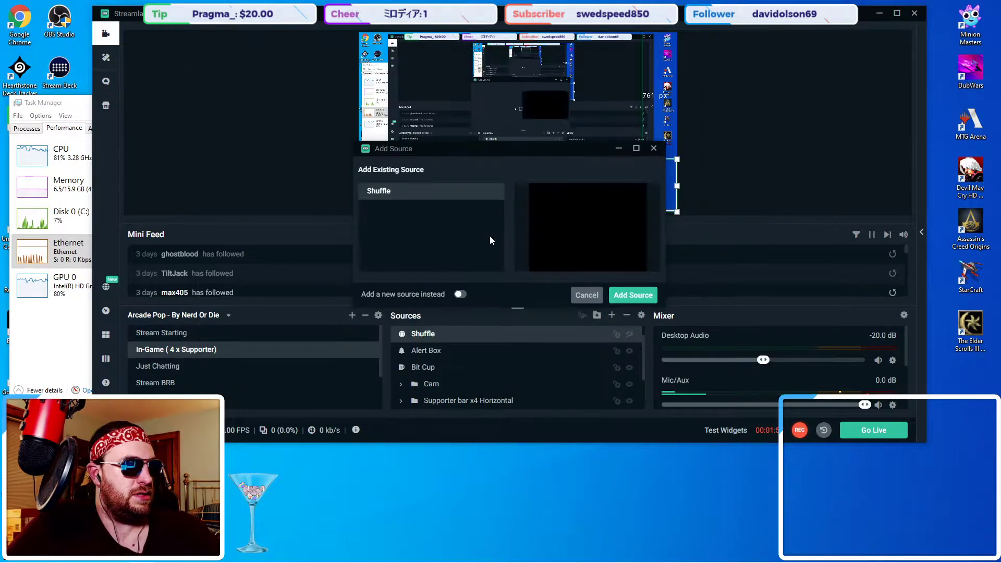
click(461, 295)
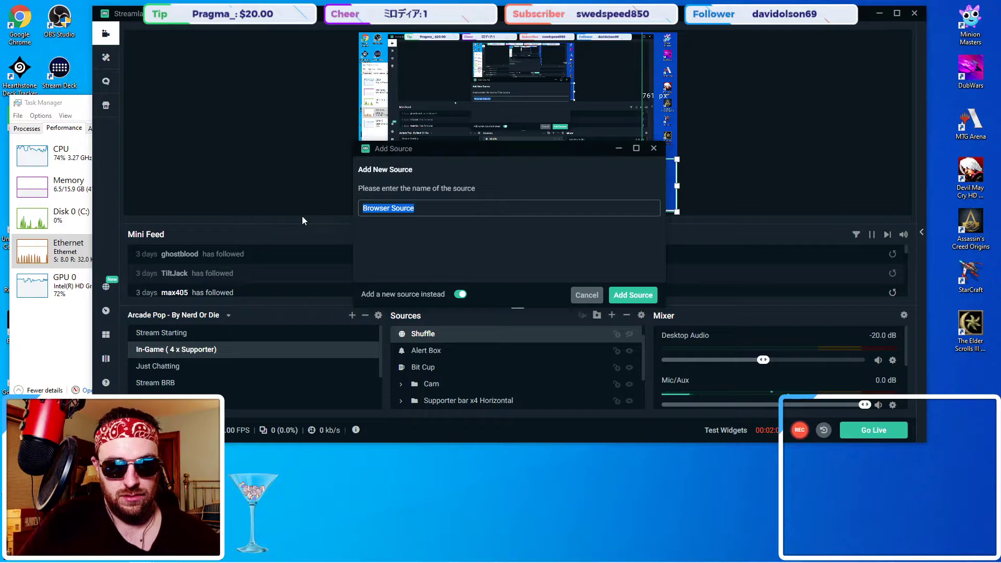
text(BROKEN!)
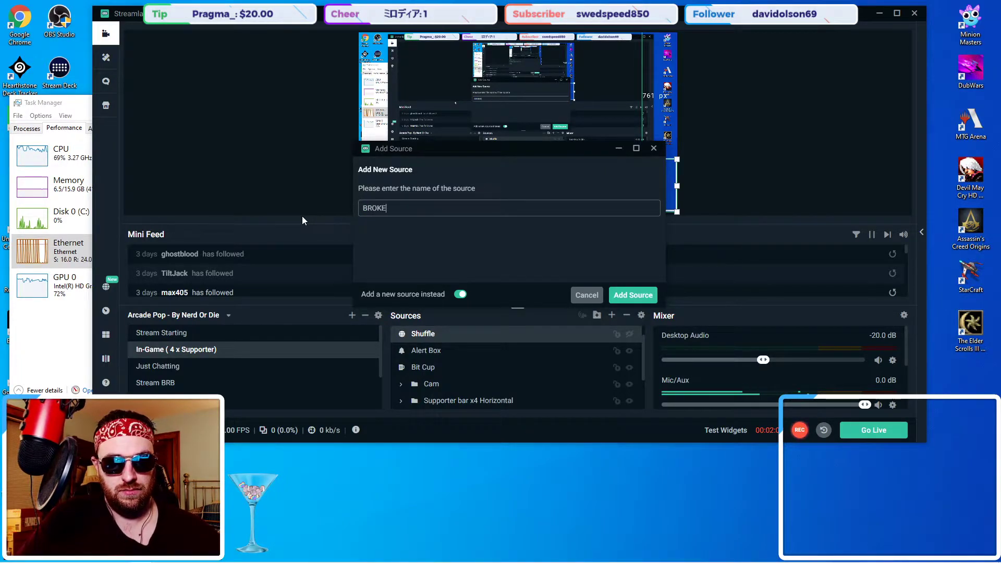
Create the BROKEN! browser source with the pasted YouTube playlist URL and a custom 30 fps frame rate.
click(632, 295)
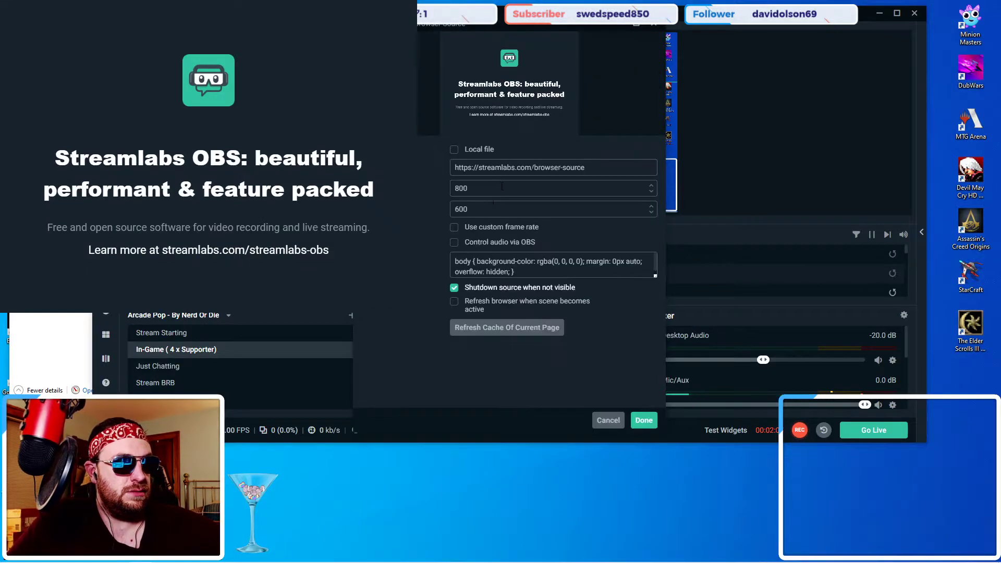
click(594, 169)
triple_click(594, 168)
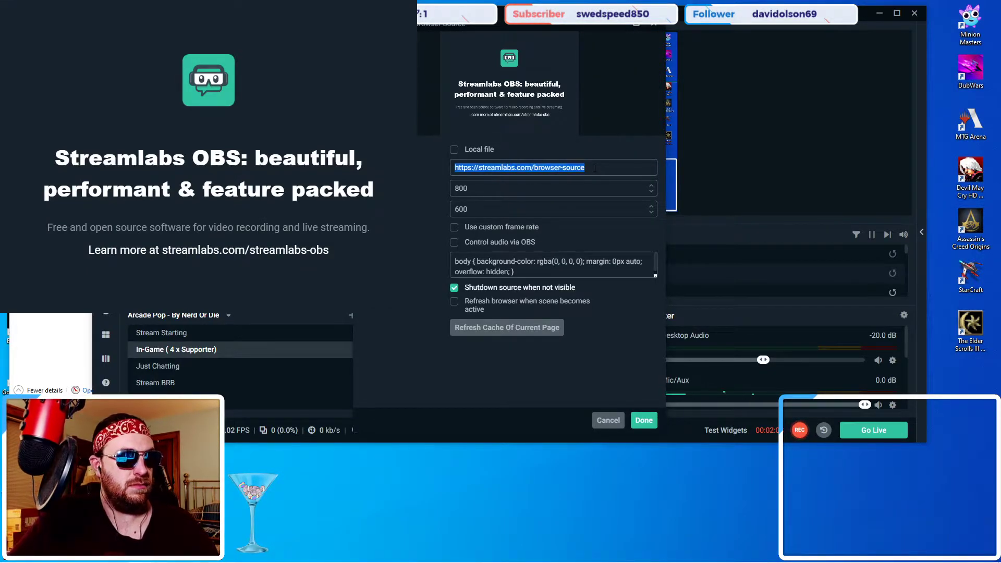
key(ctrl+v)
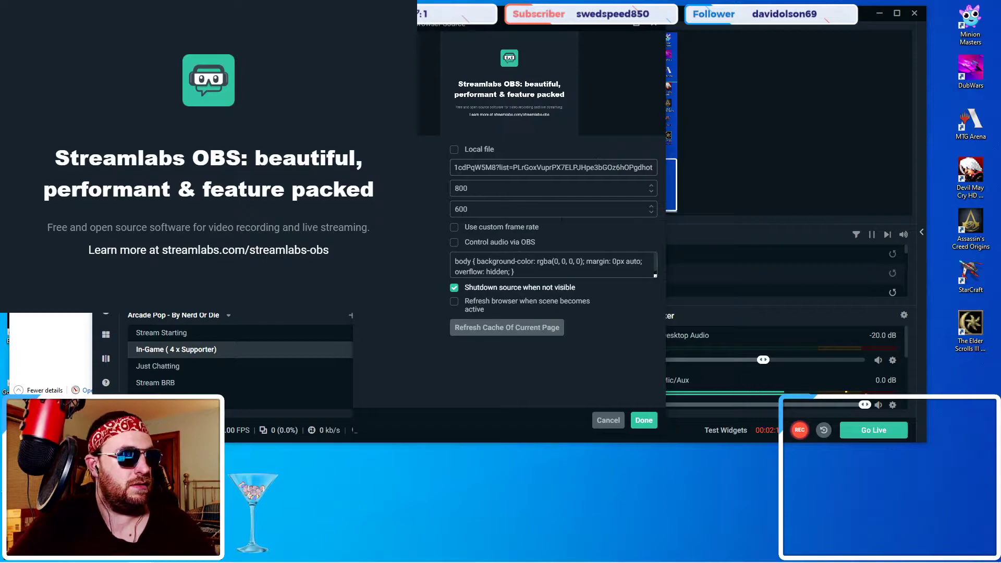
click(454, 228)
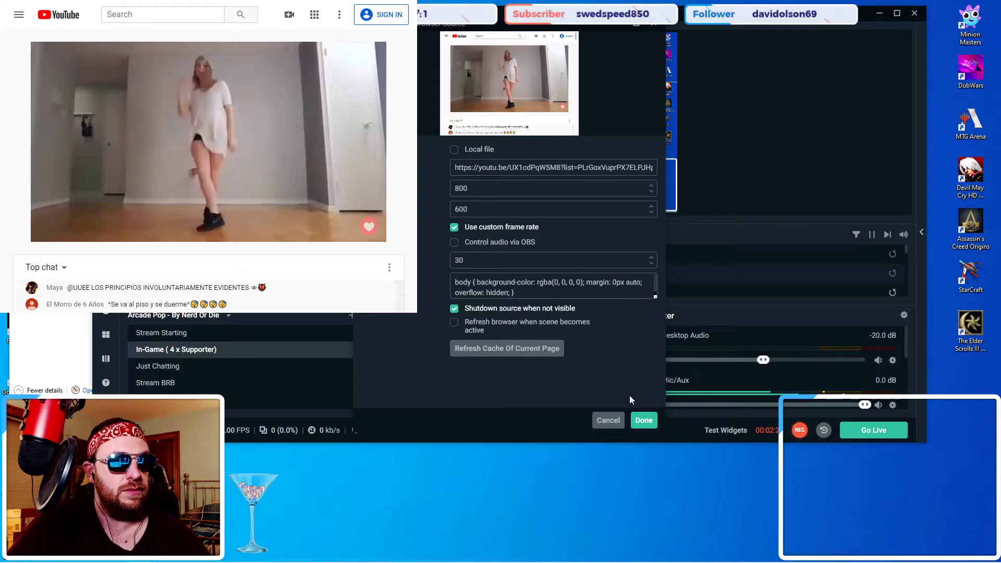
click(643, 420)
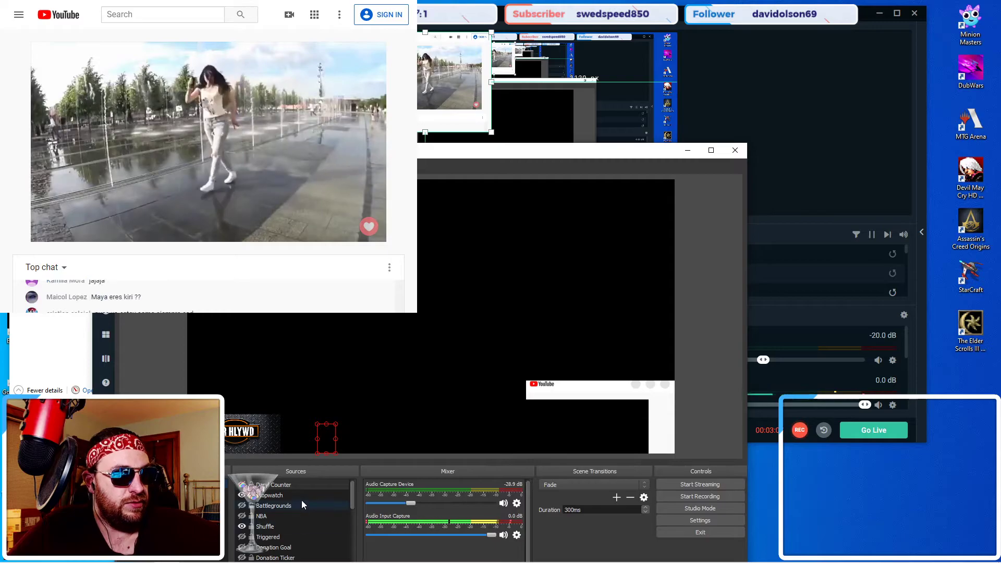
In the Shuffle source's properties, skip the YouTube ad, play the video full screen, and close.
scroll(301, 499, down, 1)
right_click(289, 495)
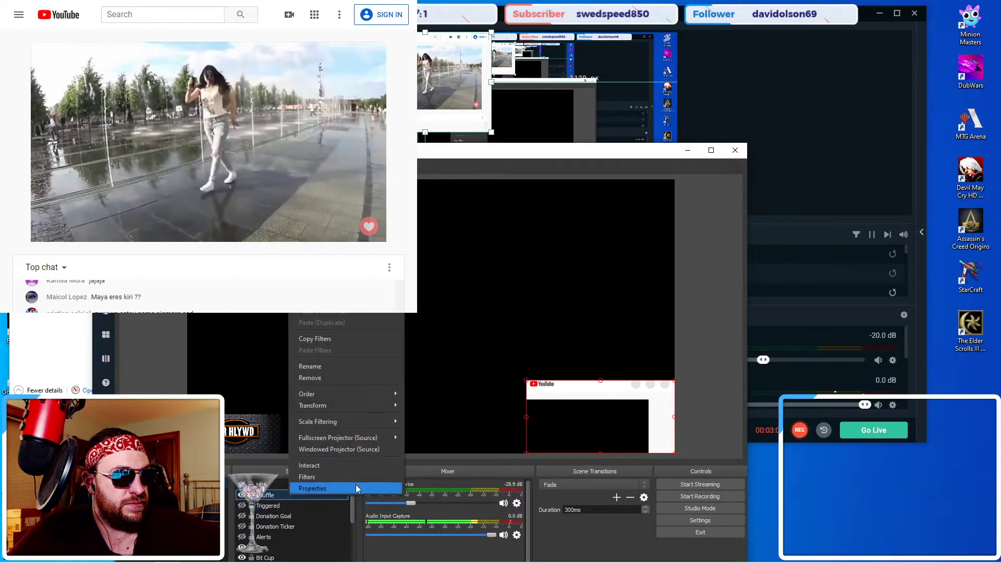
click(352, 462)
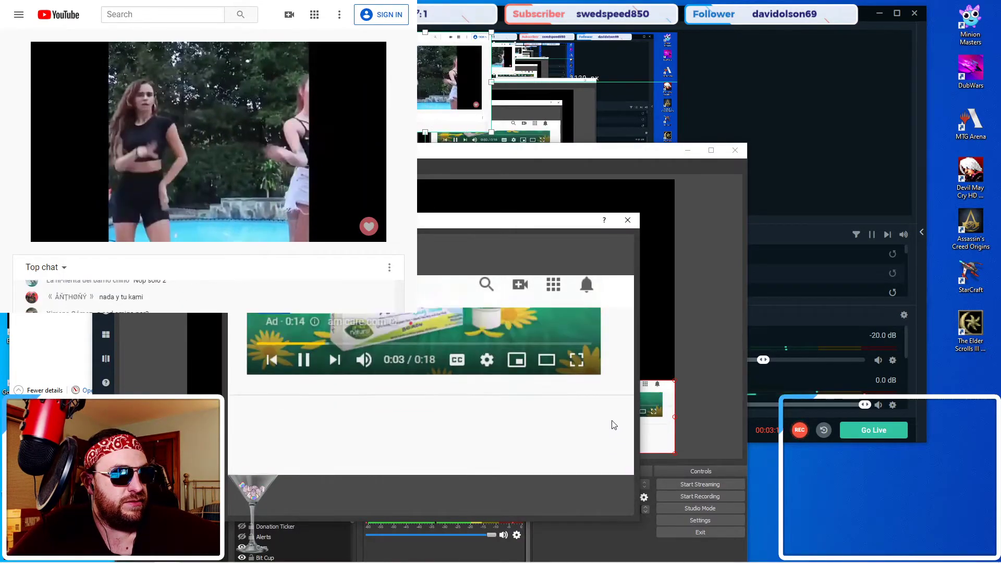
scroll(613, 425, up, 3)
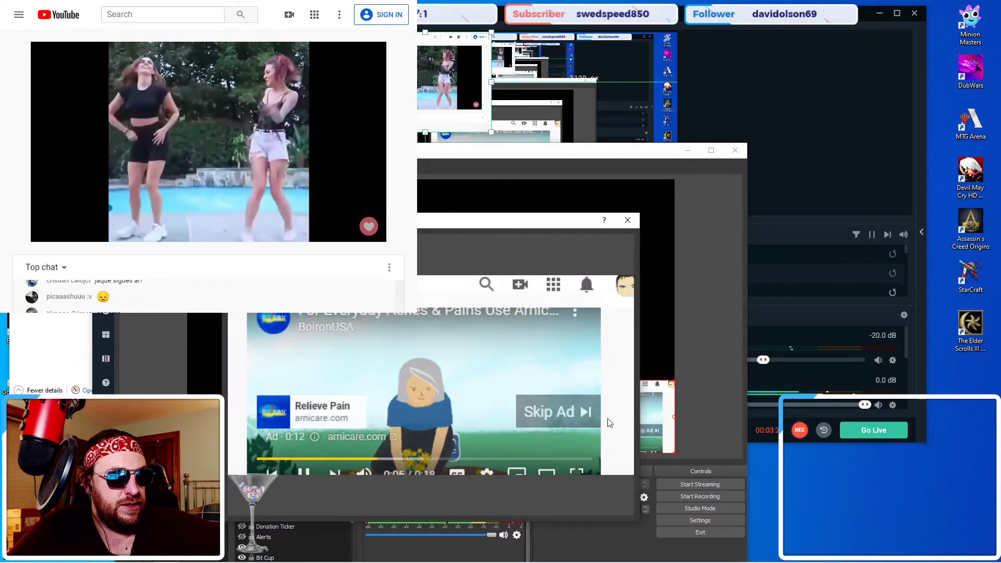
click(592, 411)
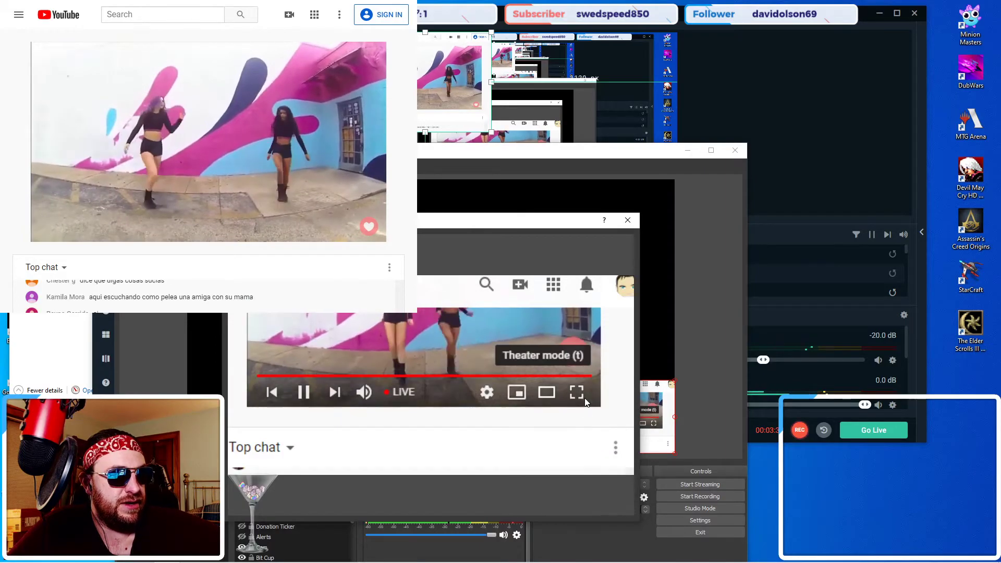
click(614, 404)
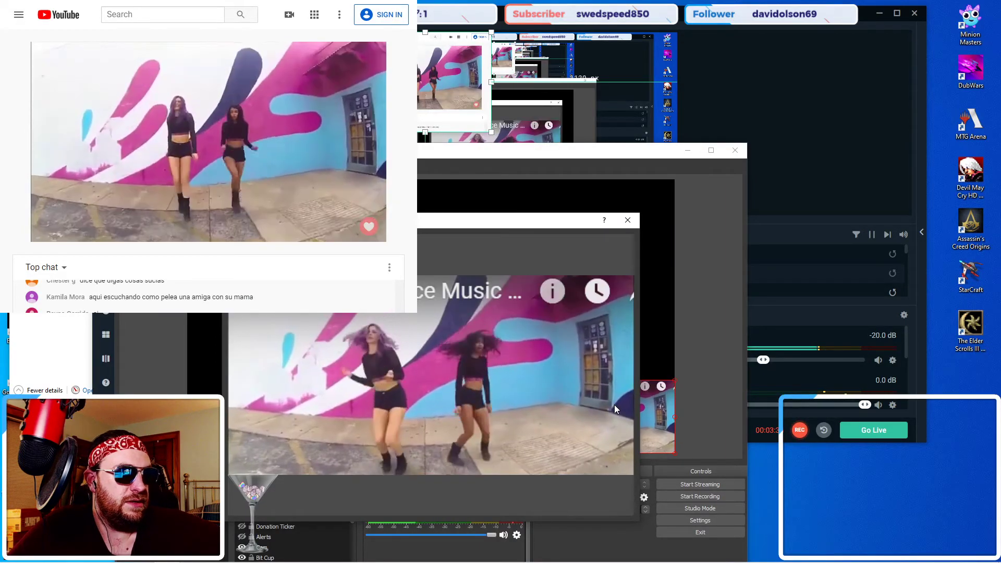
click(627, 221)
click(720, 276)
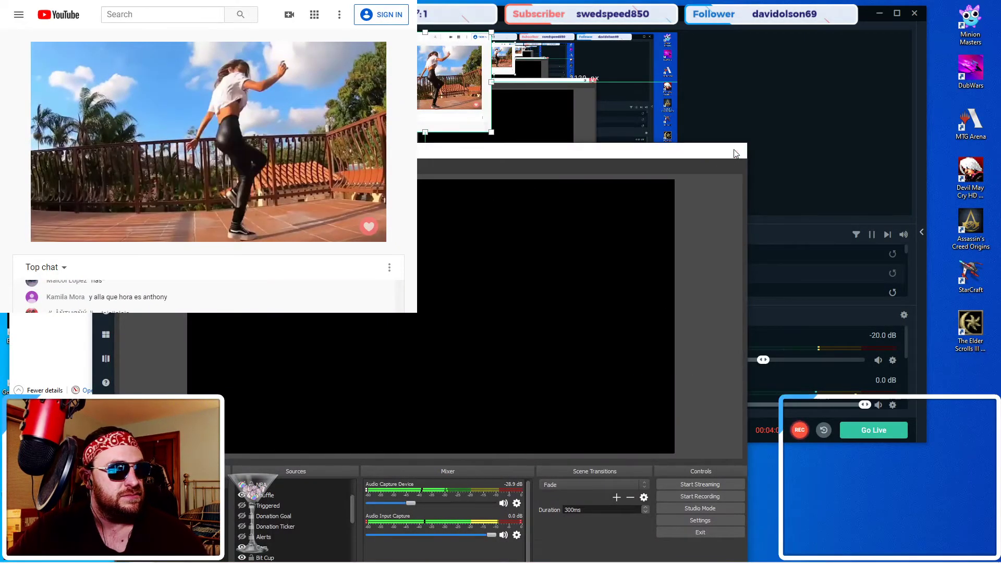
Close the OBS Studio window to return to the Streamlabs OBS editor.
click(733, 150)
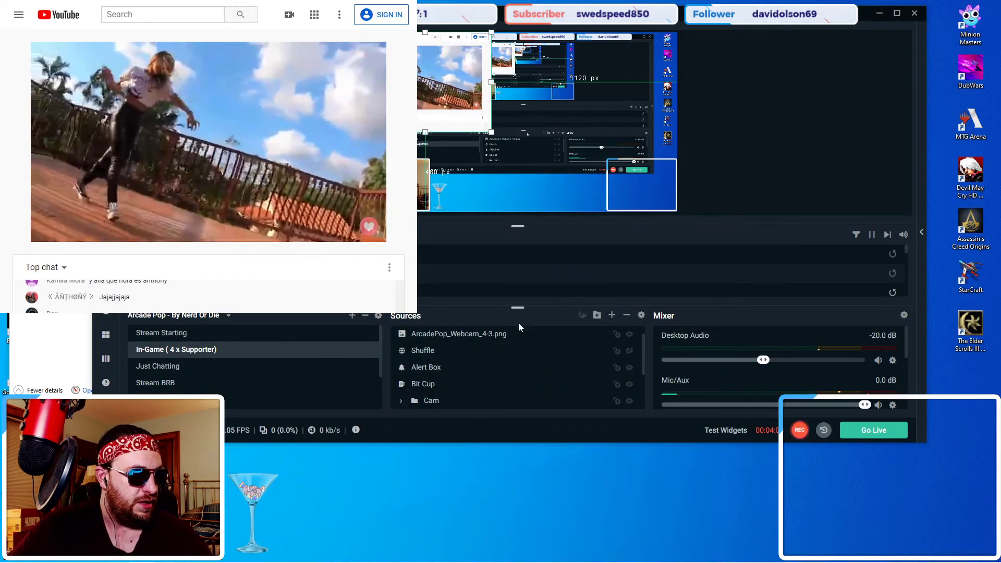